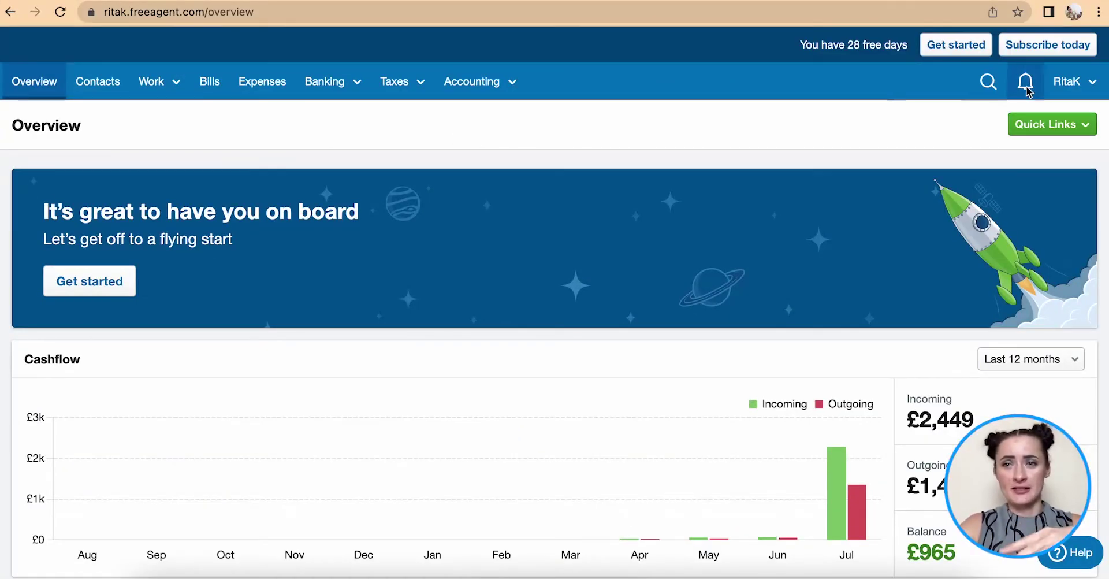
Open the company's user management settings and start adding a new user.
{"action": "left_click", "coordinate": [1084, 91]}
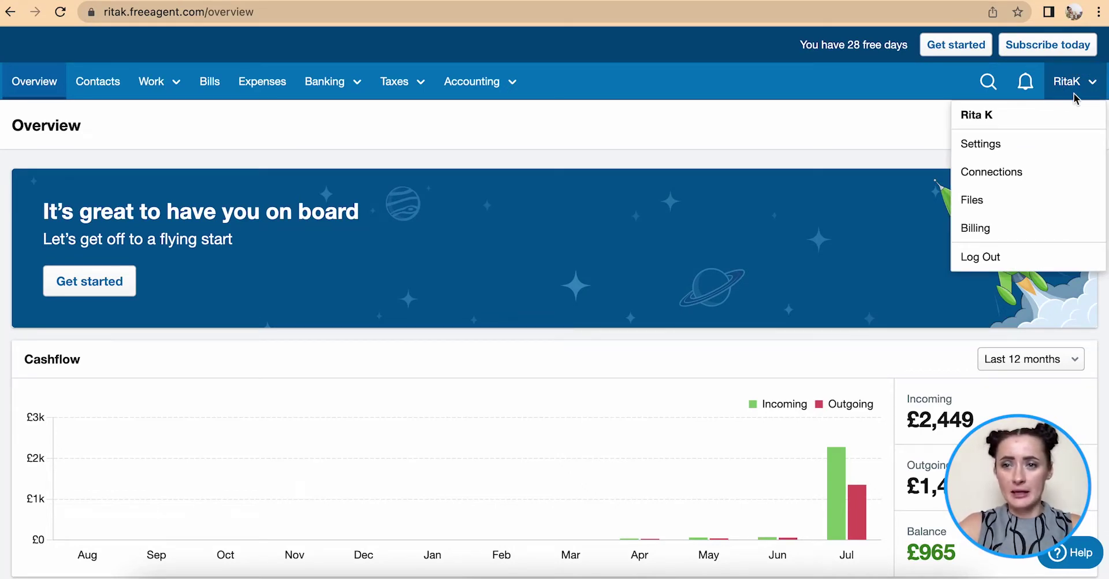
{"action": "left_click", "coordinate": [1006, 150]}
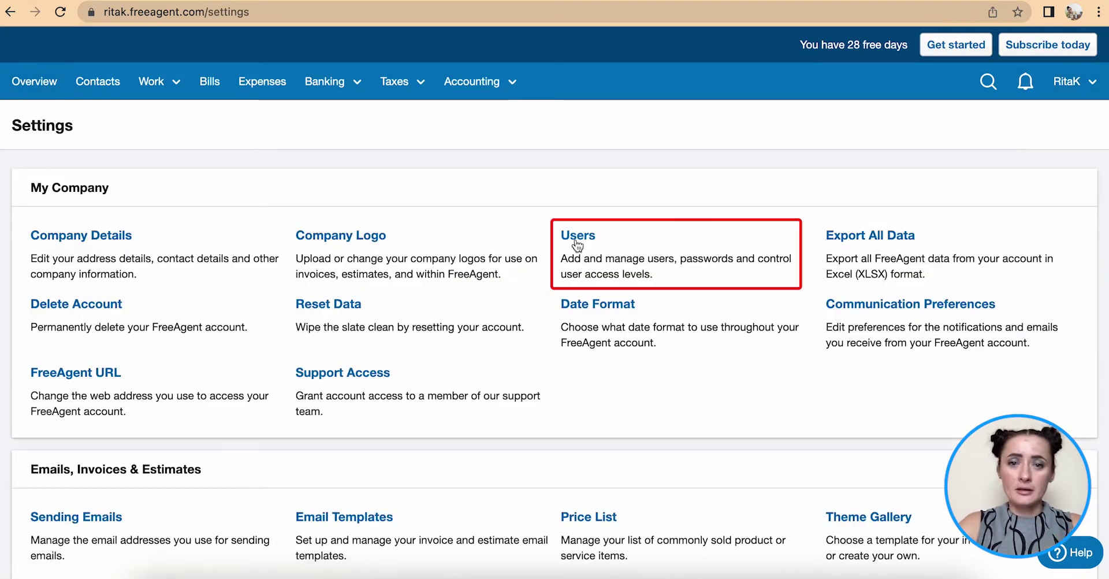
{"action": "left_click", "coordinate": [576, 237]}
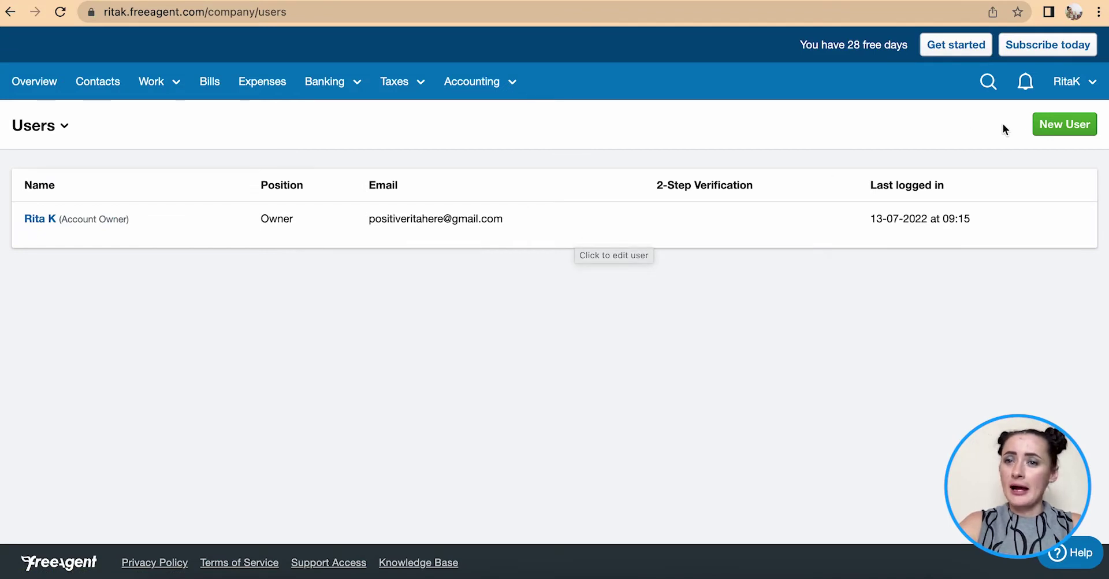
{"action": "left_click", "coordinate": [1067, 125]}
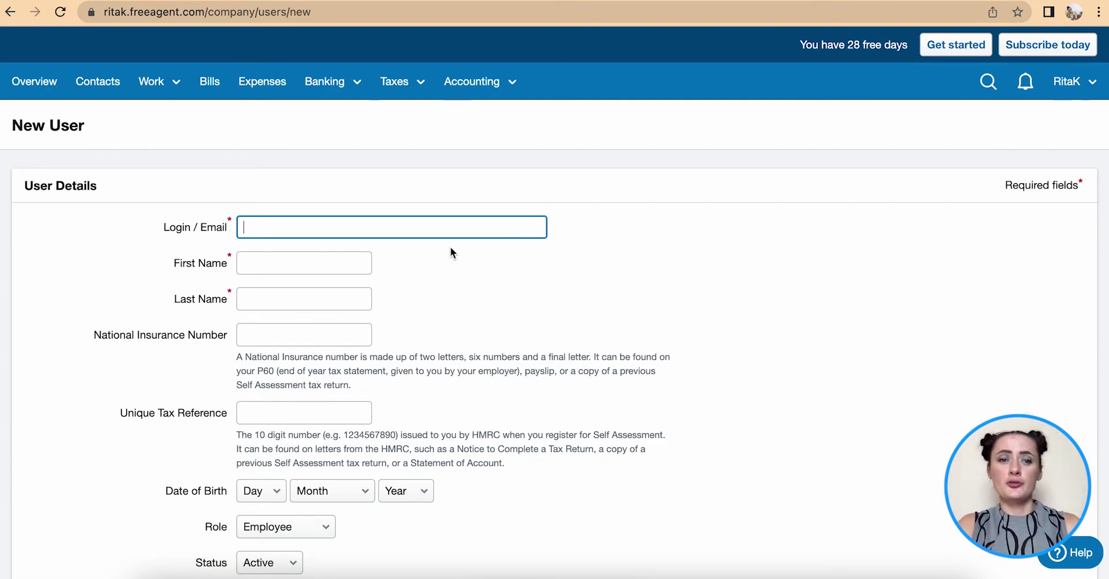
Enter the new user's login e-mail, first name and last name, leaving the National Insurance, tax reference and date of birth fields blank.
{"action": "scroll", "coordinate": [451, 249], "scroll_direction": "down", "scroll_amount": 3}
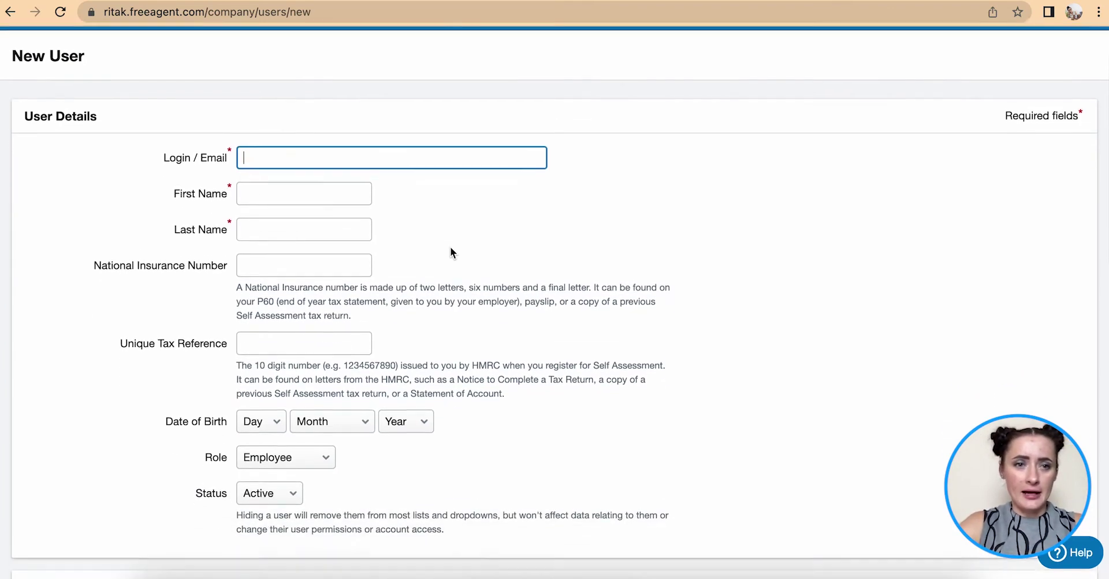
{"action": "key", "text": "ctrl+v"}
{"action": "left_click", "coordinate": [303, 128]}
{"action": "left_click", "coordinate": [313, 165]}
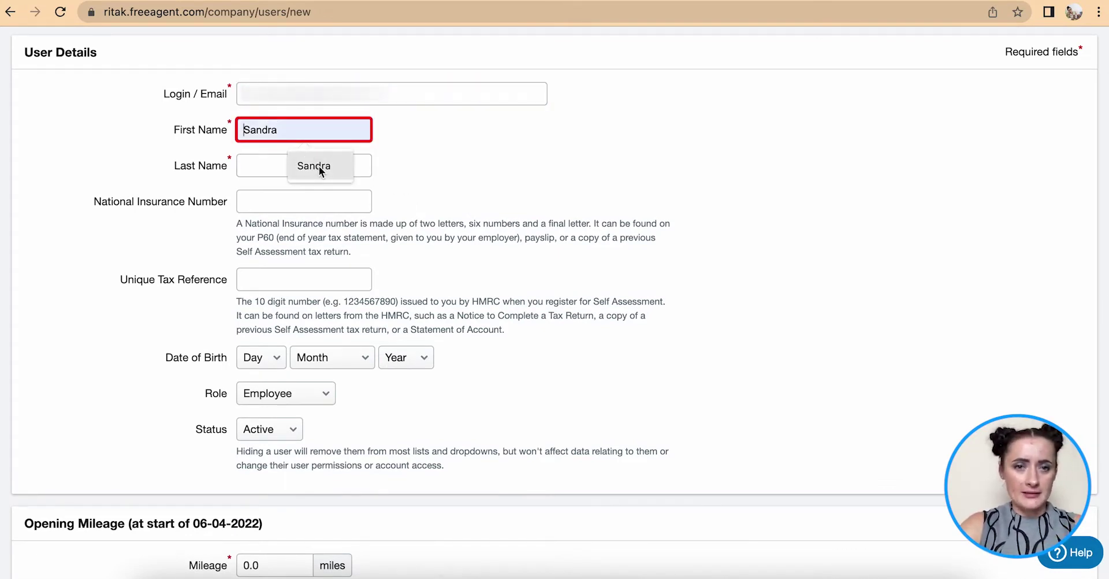
{"action": "left_click", "coordinate": [306, 166]}
{"action": "left_click", "coordinate": [306, 196]}
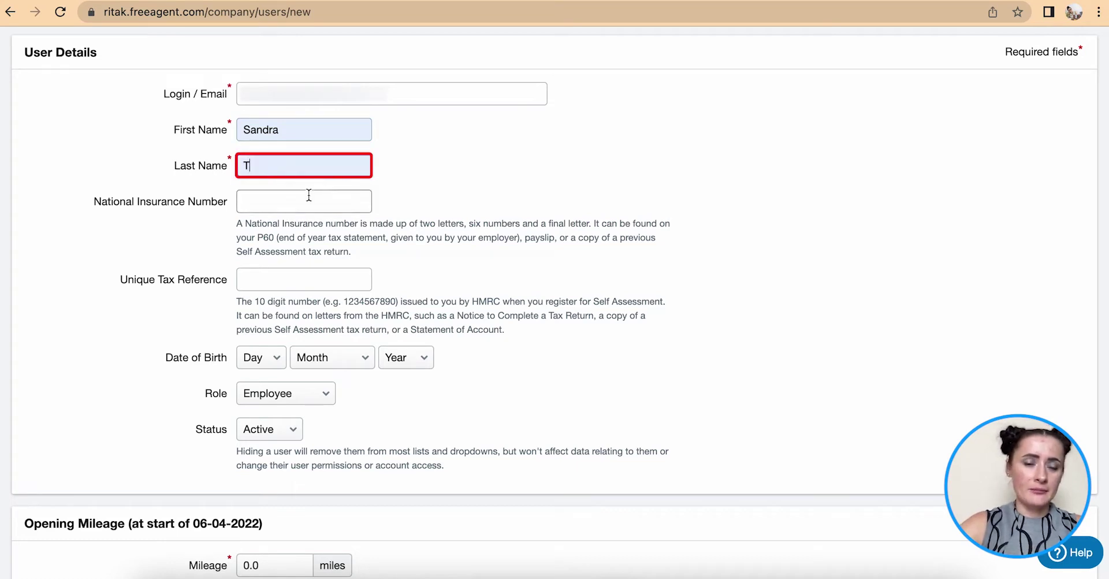
{"action": "left_click", "coordinate": [309, 195]}
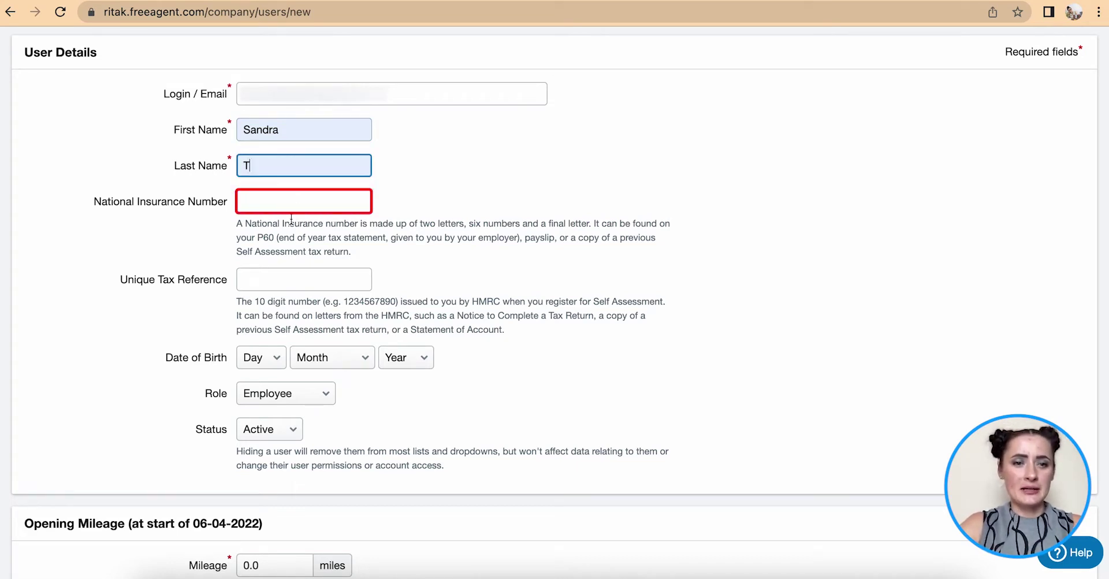
{"action": "left_click", "coordinate": [294, 280]}
{"action": "left_click", "coordinate": [289, 359]}
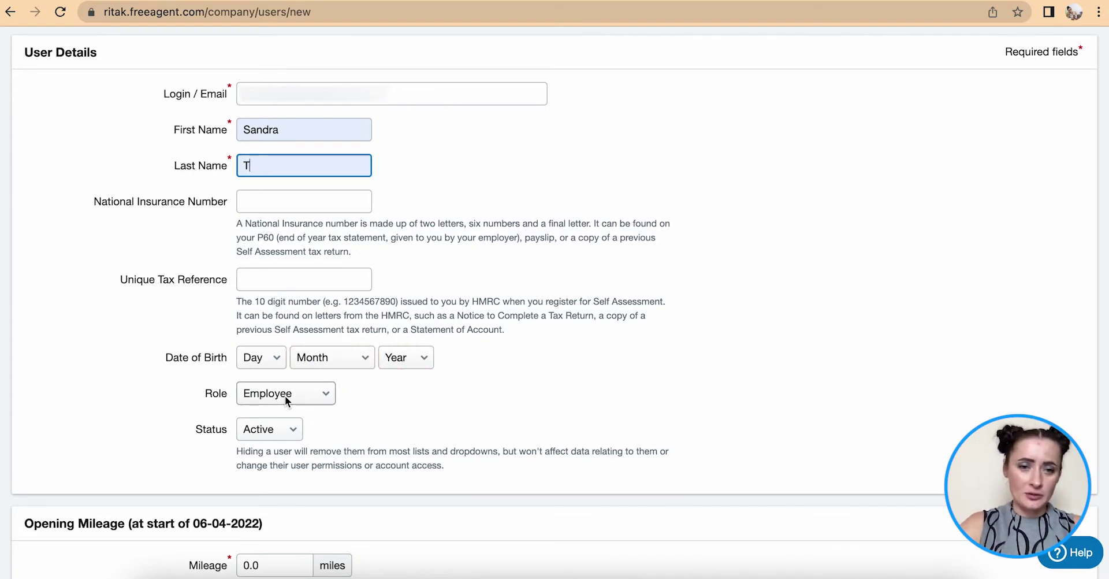
Choose Employee as the new user's role and Active as the status.
{"action": "left_click", "coordinate": [327, 395]}
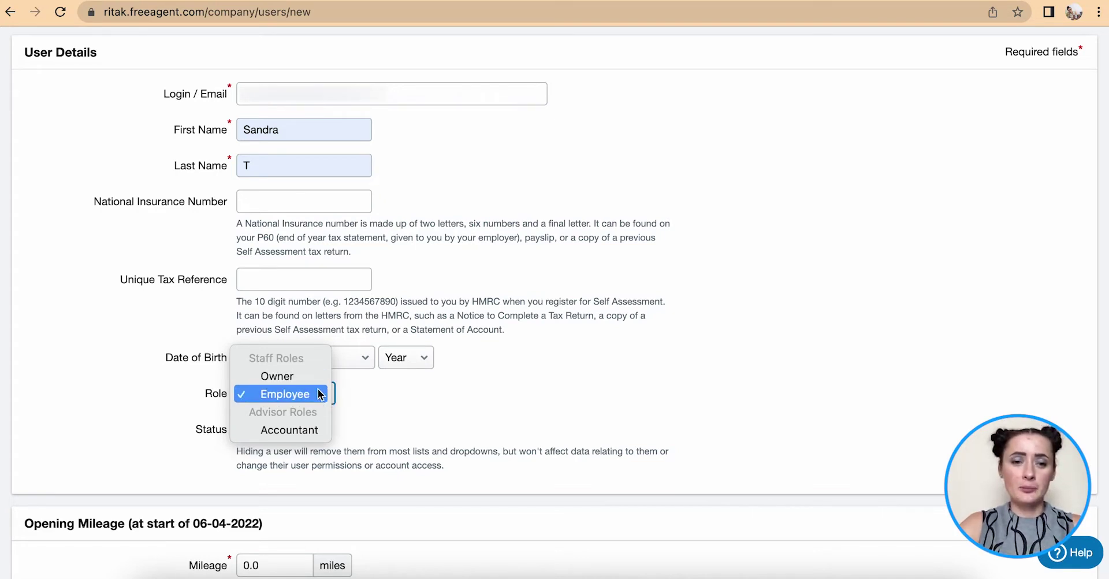
{"action": "left_click", "coordinate": [386, 415]}
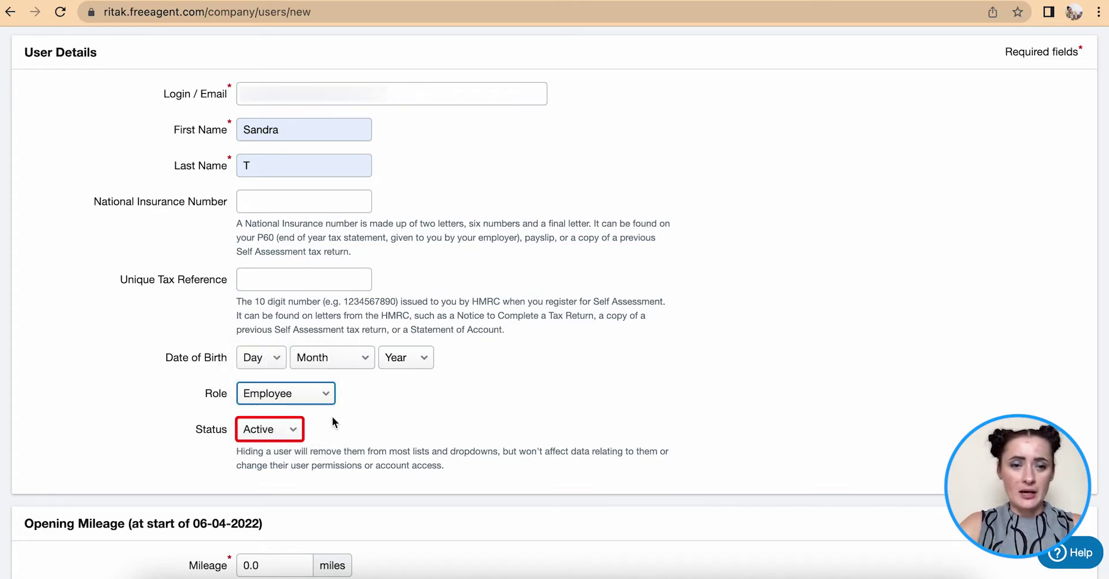
{"action": "left_click", "coordinate": [282, 432]}
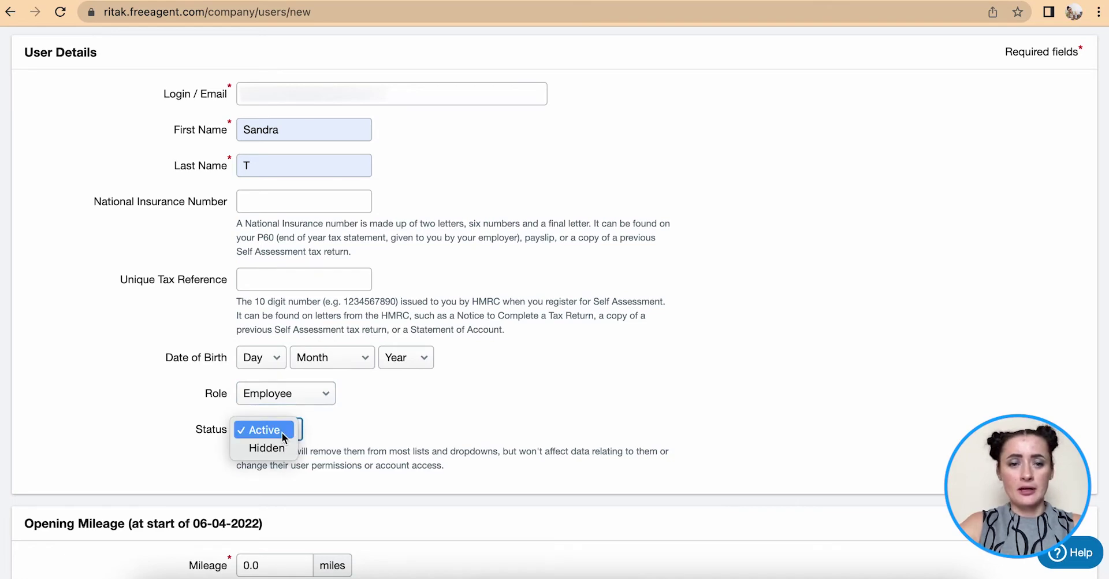
{"action": "left_click", "coordinate": [359, 433]}
Enable sending this user an invitation to set their password, leaving the opening mileage at 0.0 miles.
{"action": "scroll", "coordinate": [358, 431], "scroll_direction": "down", "scroll_amount": 3}
{"action": "scroll", "coordinate": [359, 432], "scroll_direction": "down", "scroll_amount": 10}
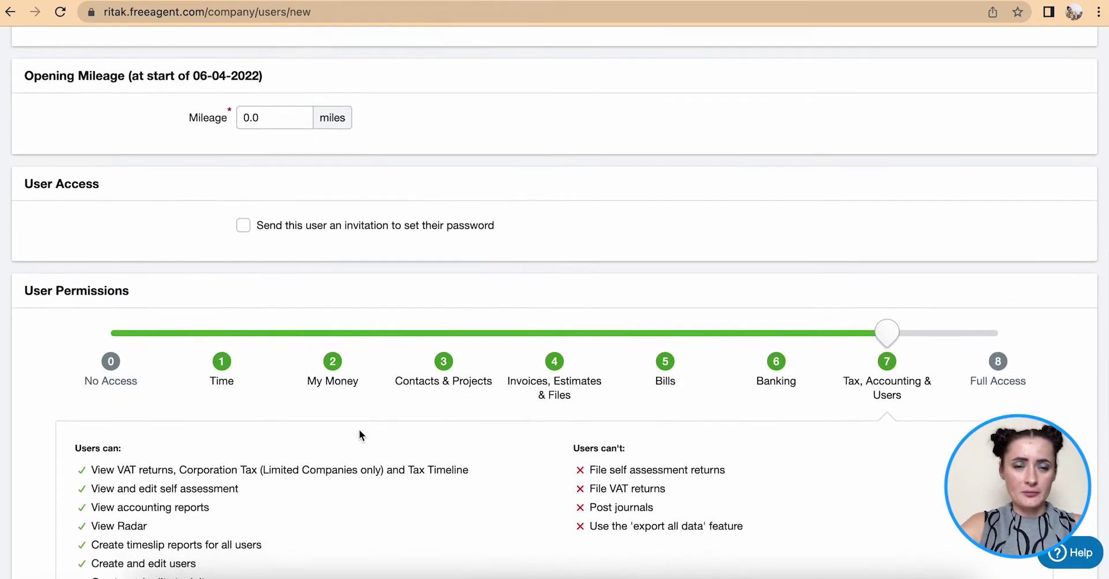
{"action": "scroll", "coordinate": [359, 430], "scroll_direction": "down", "scroll_amount": 1}
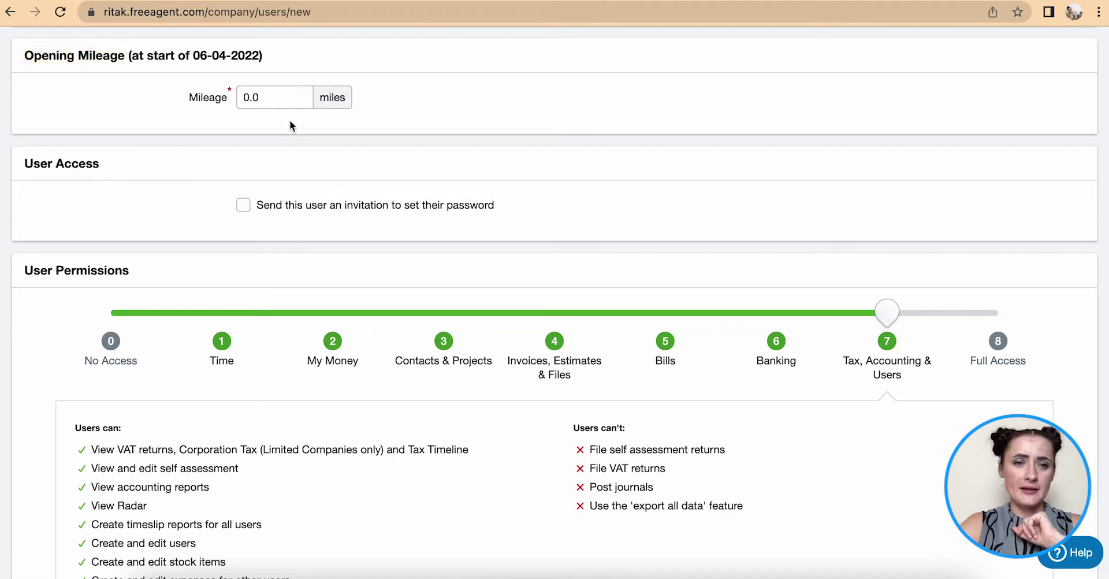
{"action": "left_click", "coordinate": [243, 205]}
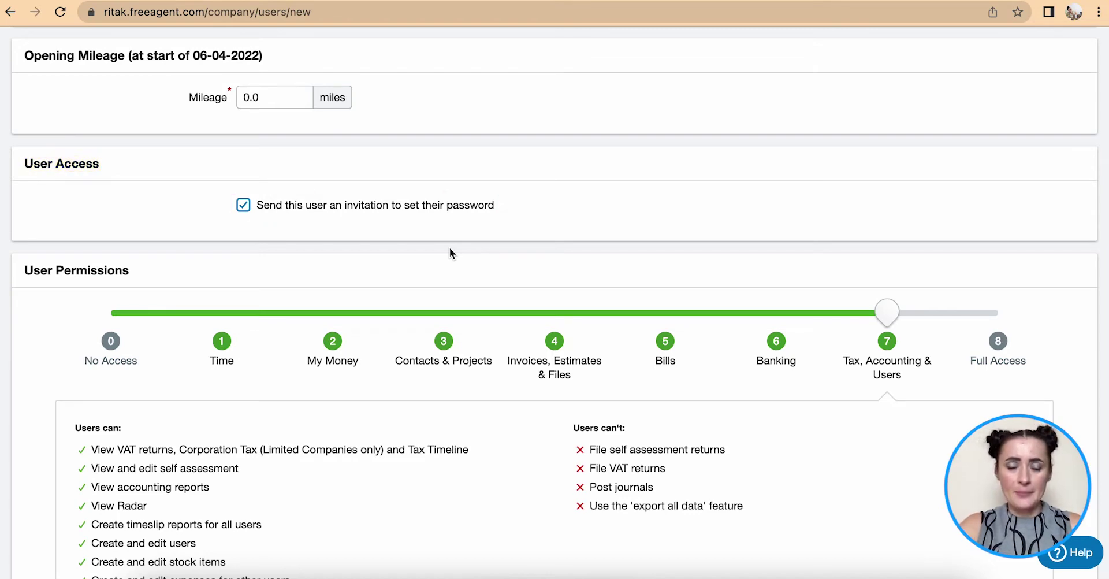
Examine what users can and can't do at the different permission levels, from Time up to Full Access.
{"action": "scroll", "coordinate": [450, 253], "scroll_direction": "down", "scroll_amount": 3}
{"action": "scroll", "coordinate": [450, 249], "scroll_direction": "down", "scroll_amount": 3}
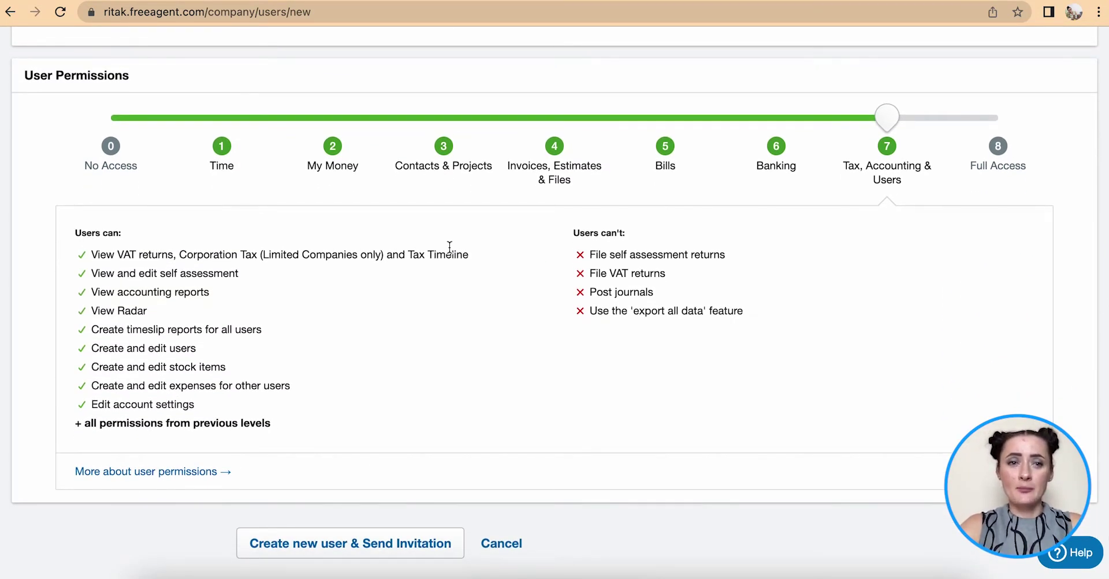
{"action": "scroll", "coordinate": [450, 247], "scroll_direction": "down", "scroll_amount": 1}
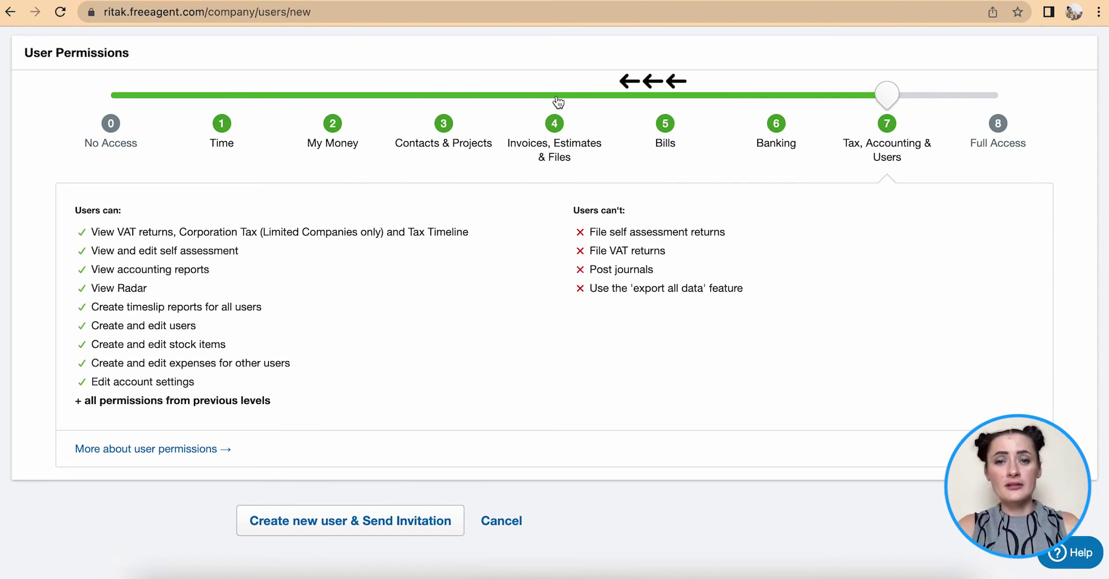
{"action": "left_click", "coordinate": [557, 97]}
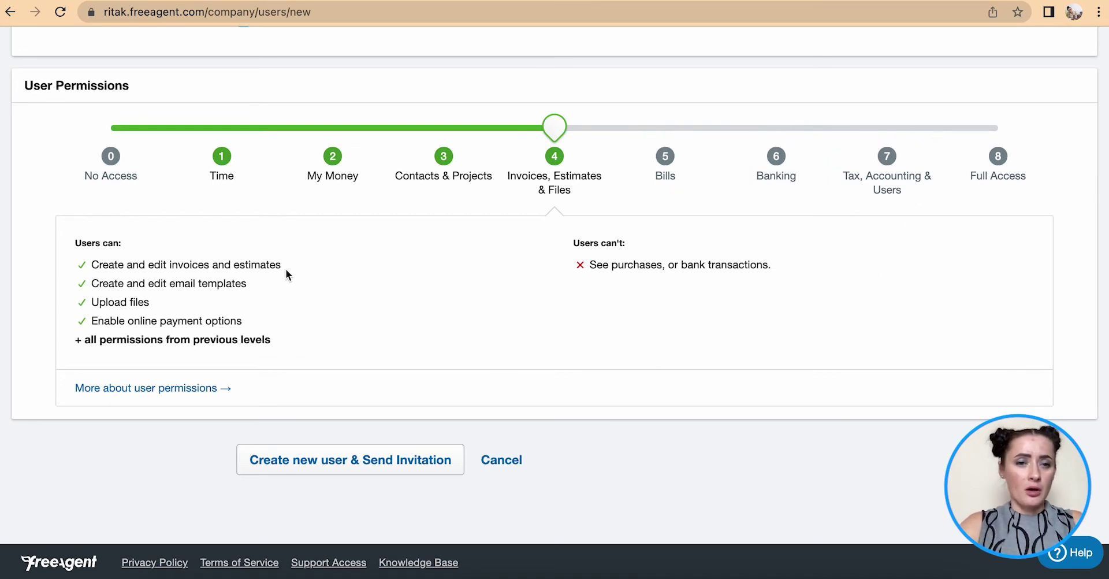
{"action": "left_click", "coordinate": [224, 129]}
{"action": "scroll", "coordinate": [224, 128], "scroll_direction": "up", "scroll_amount": 1}
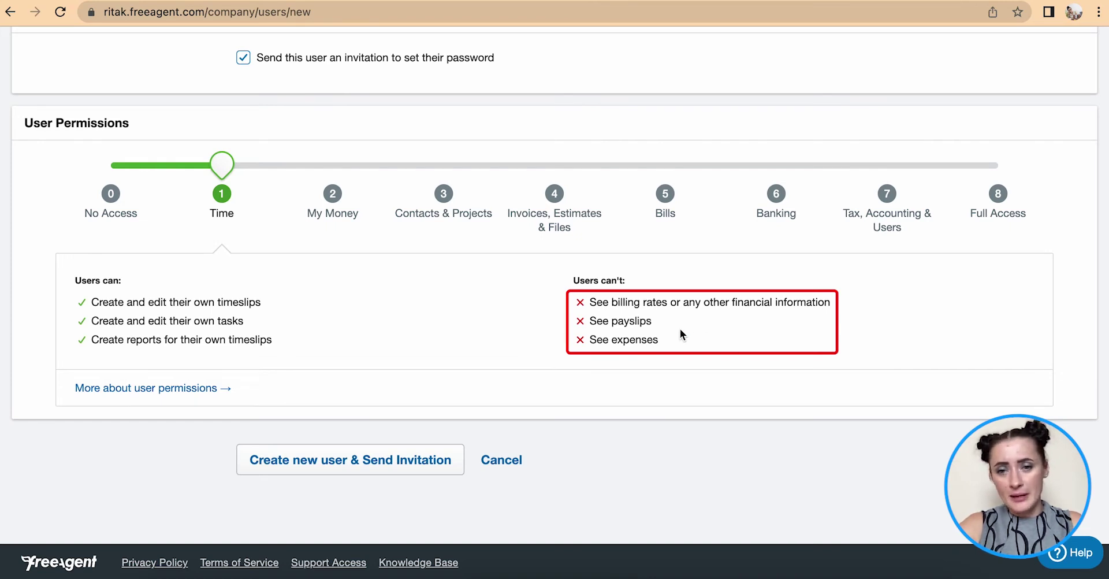
{"action": "left_click", "coordinate": [333, 168]}
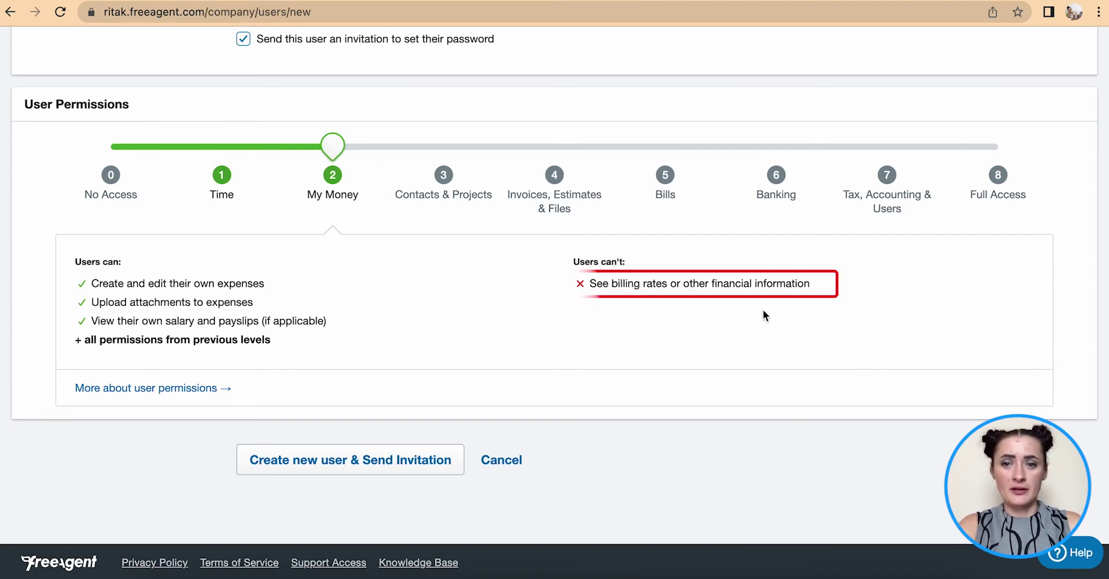
{"action": "left_click", "coordinate": [440, 148]}
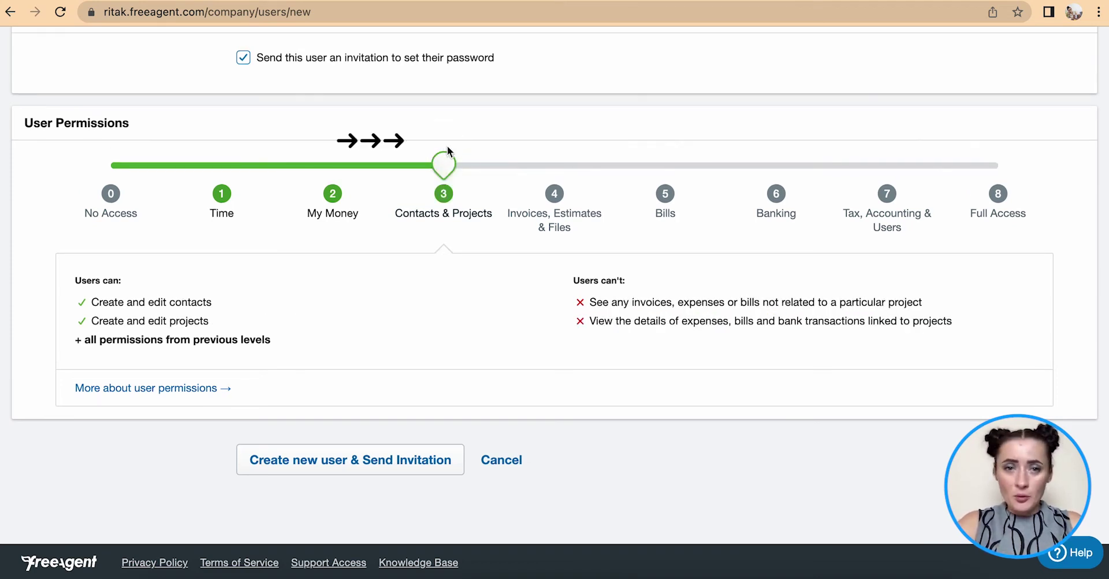
{"action": "left_click", "coordinate": [535, 167]}
{"action": "left_click", "coordinate": [664, 131]}
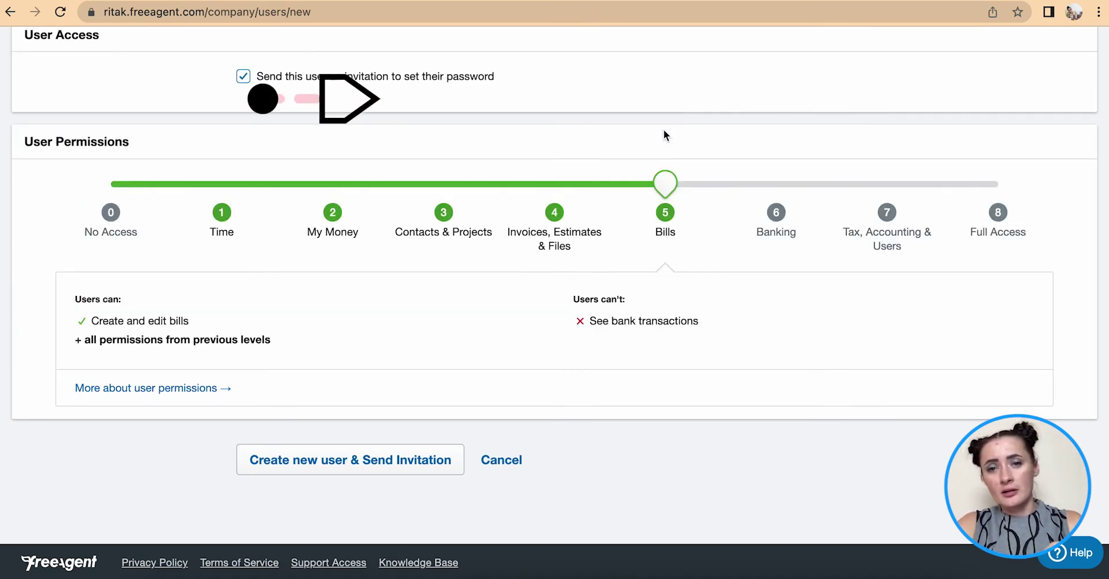
{"action": "left_click", "coordinate": [778, 182]}
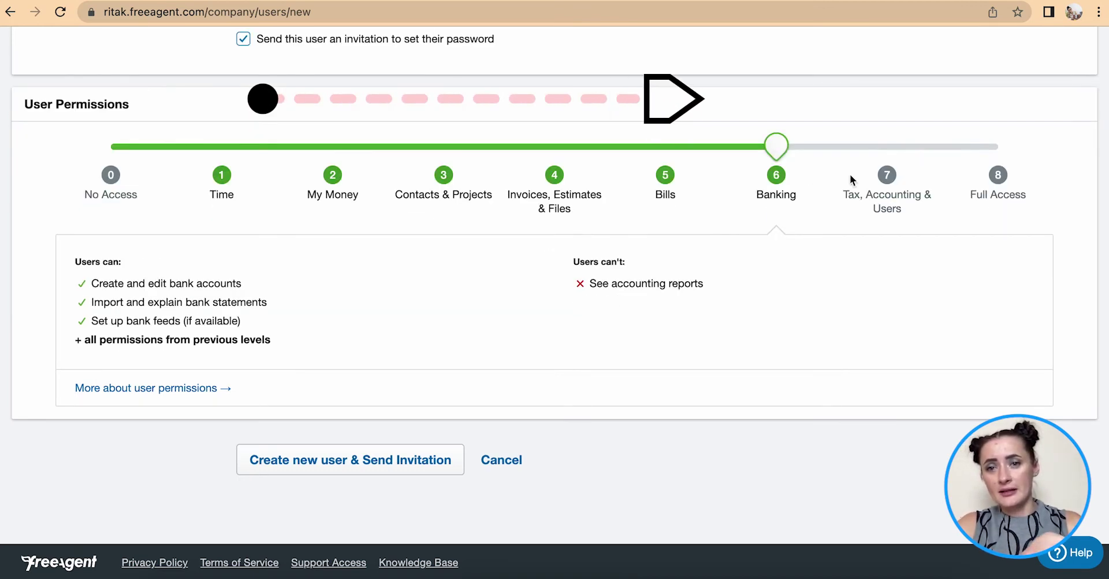
{"action": "left_click", "coordinate": [882, 151]}
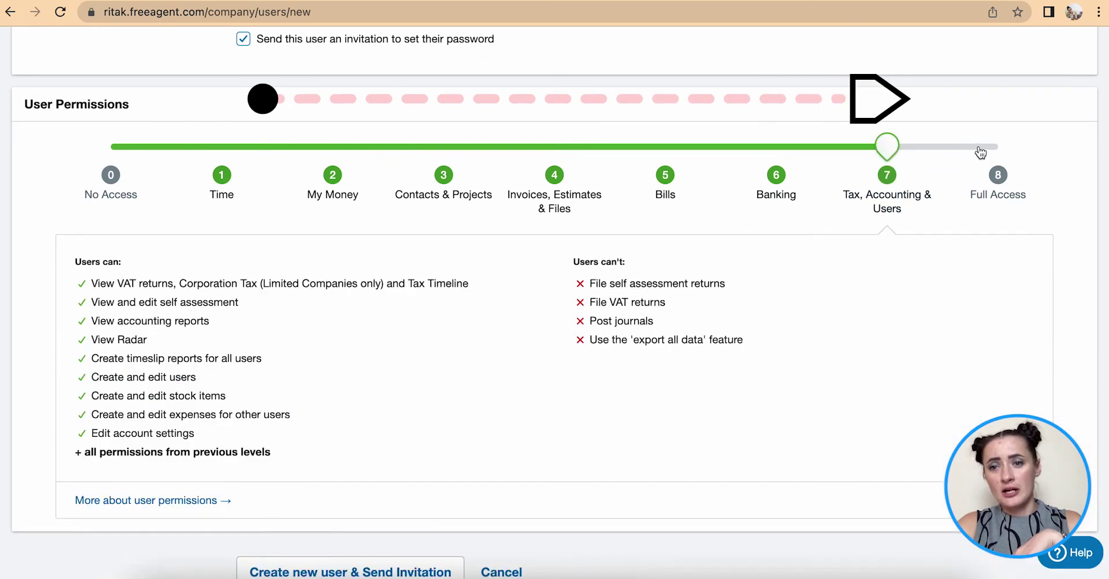
{"action": "left_click", "coordinate": [985, 151]}
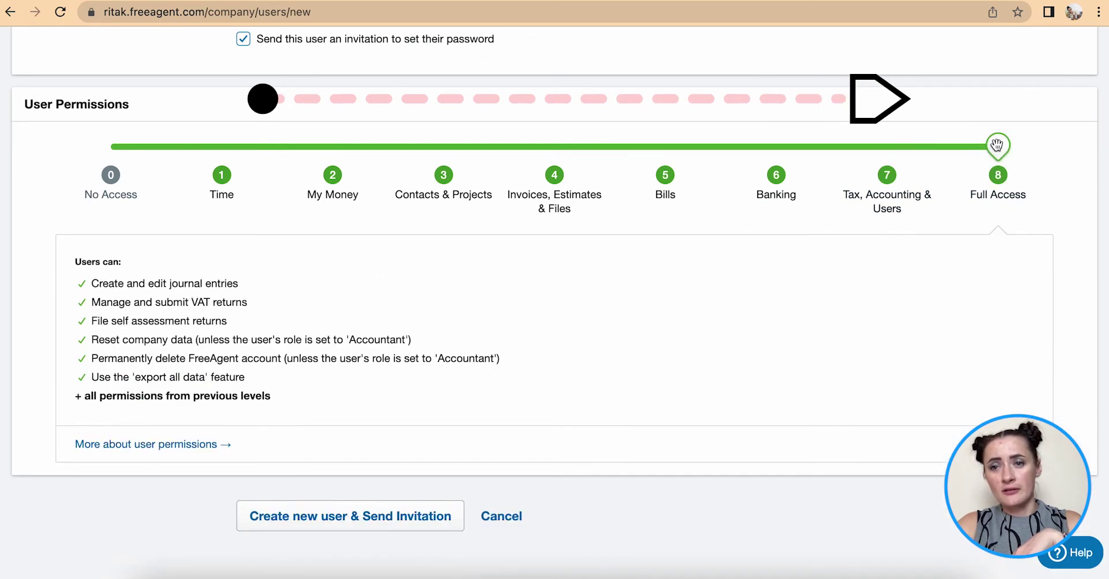
Set the permission level to 3, Contacts & Projects, create the user with the invitation, and dismiss the tips dialog.
{"action": "left_click", "coordinate": [440, 149]}
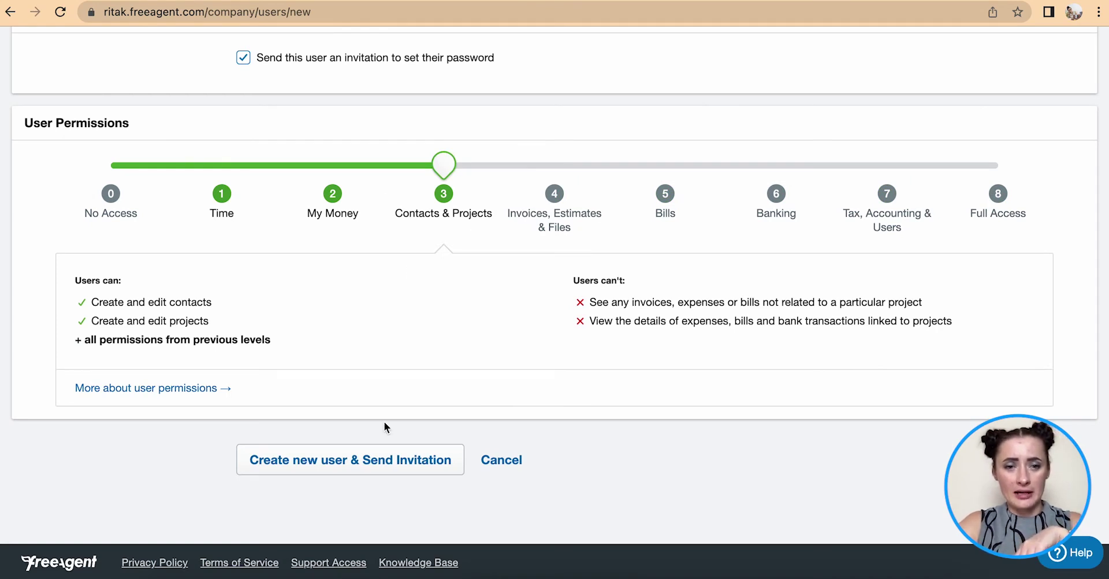
{"action": "left_click", "coordinate": [346, 462]}
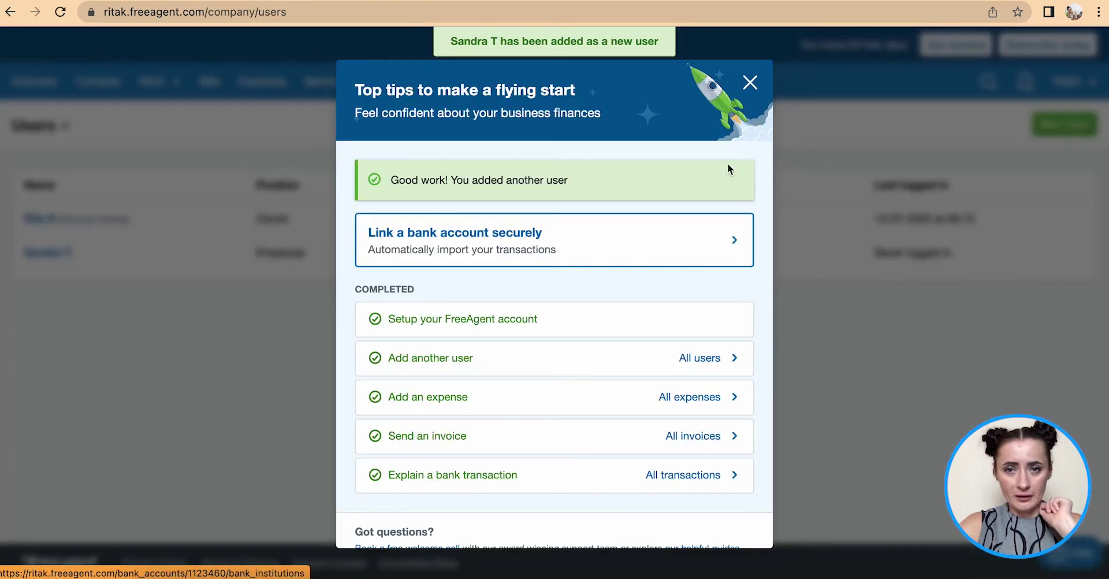
{"action": "left_click", "coordinate": [750, 82]}
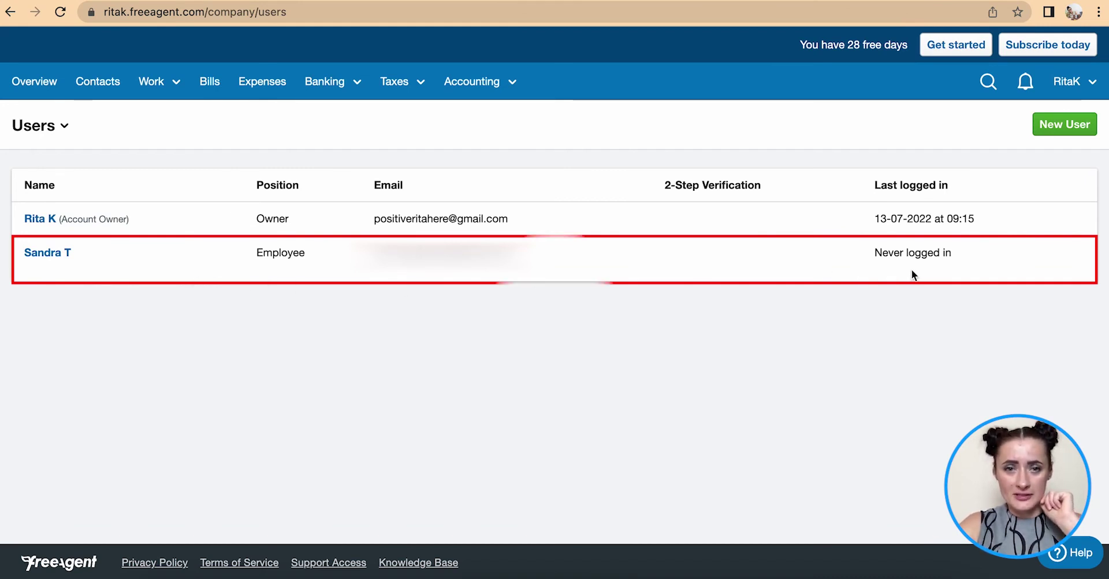
Change the new employee's permission level to 7, Tax, Accounting & Users, and save the changes.
{"action": "left_click", "coordinate": [47, 254]}
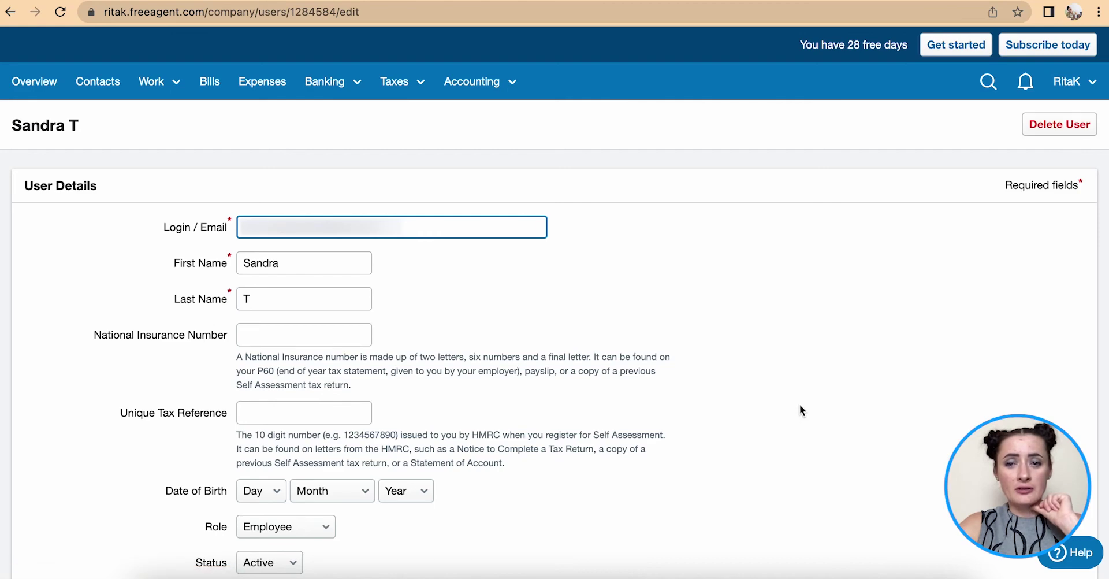
{"action": "scroll", "coordinate": [800, 380], "scroll_direction": "down", "scroll_amount": 10}
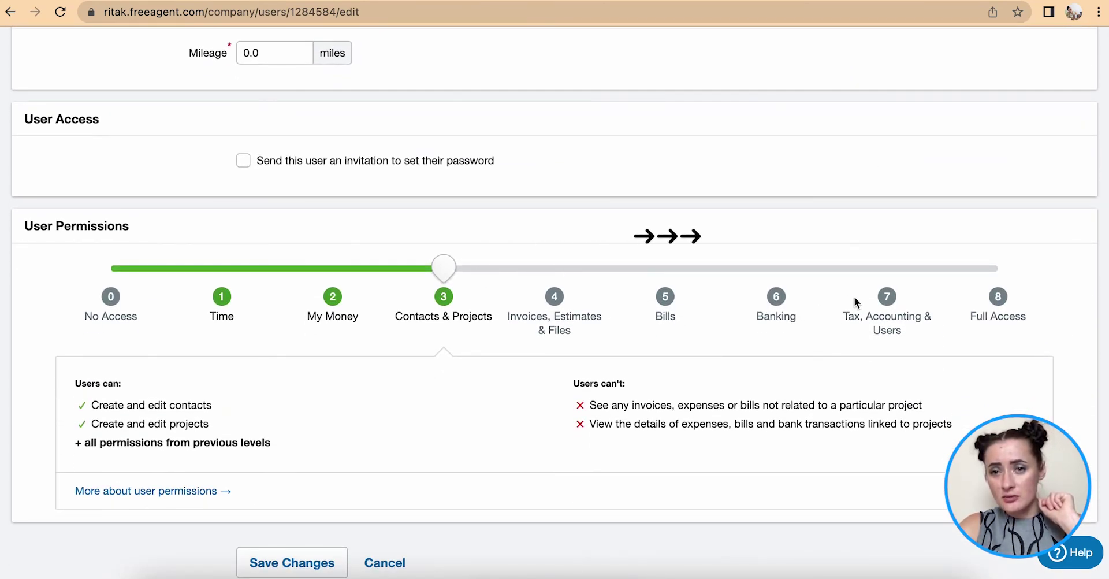
{"action": "left_click", "coordinate": [887, 268]}
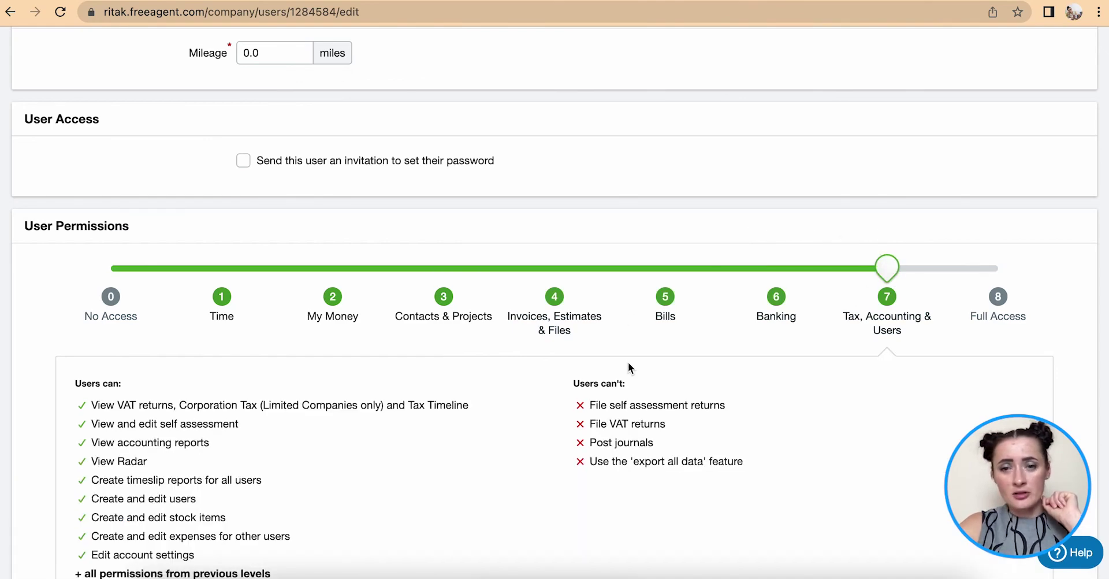
{"action": "scroll", "coordinate": [629, 367], "scroll_direction": "down", "scroll_amount": 5}
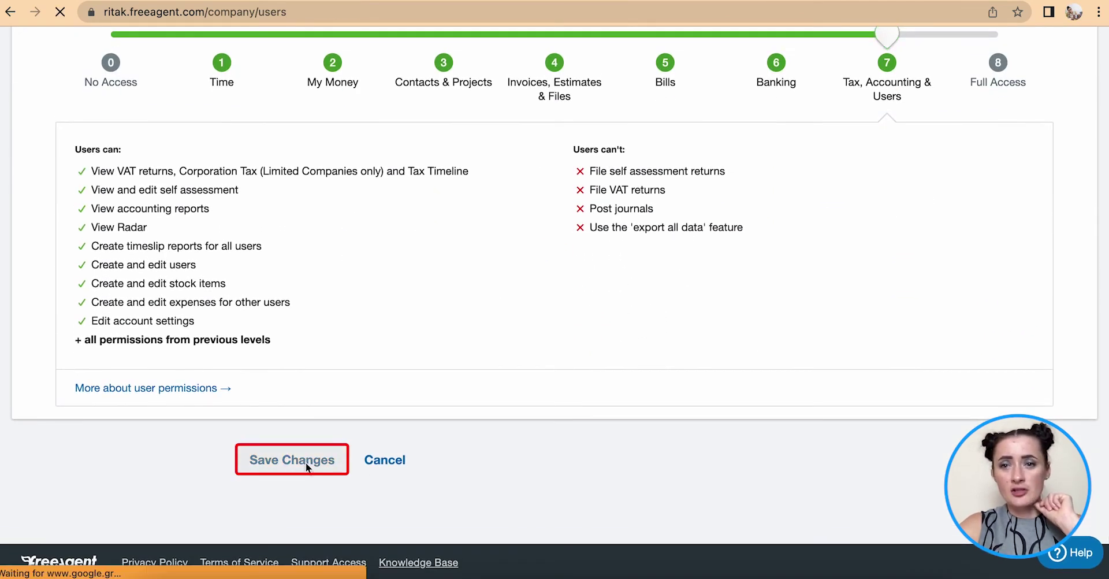